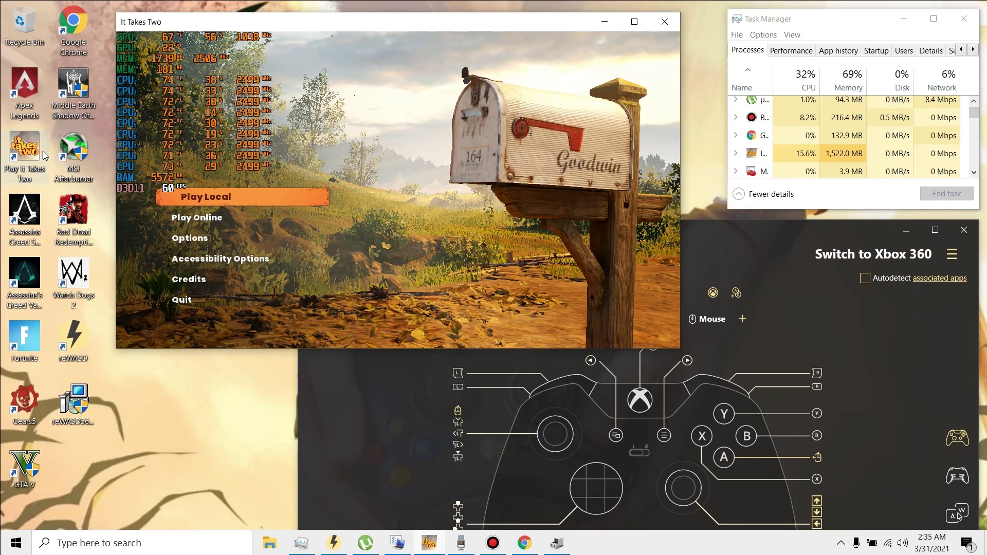
Start local play in It Takes Two with Player One on keyboard and mouse, then switch to Chrome
left_click(234, 201)
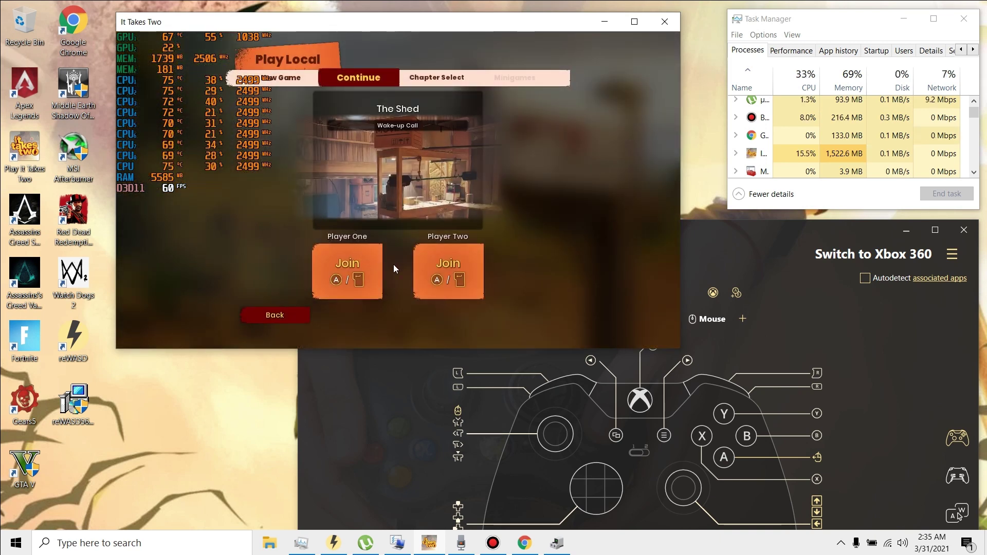
left_click(373, 264)
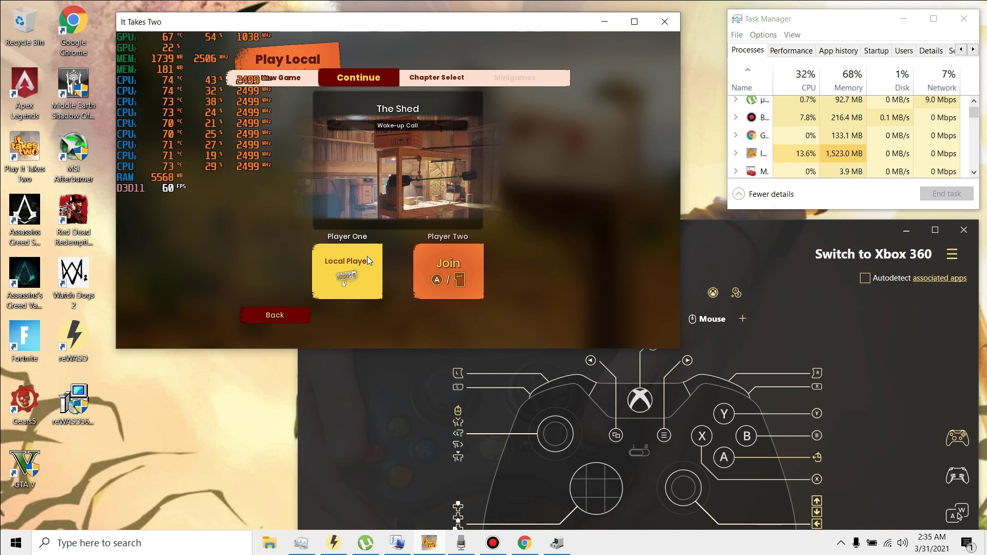
left_click(524, 543)
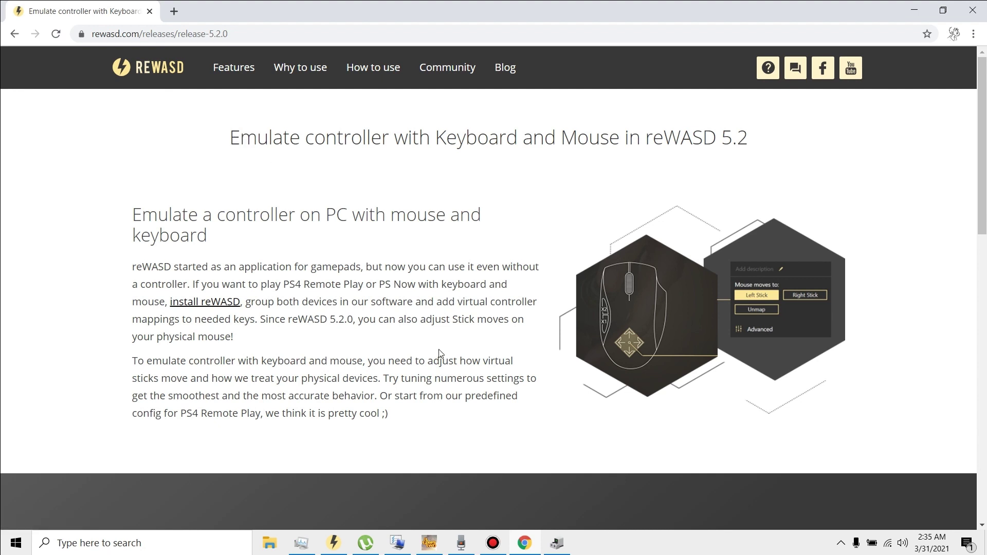
Switch back and forth between the It Takes Two and Device Manager windows
left_click(432, 542)
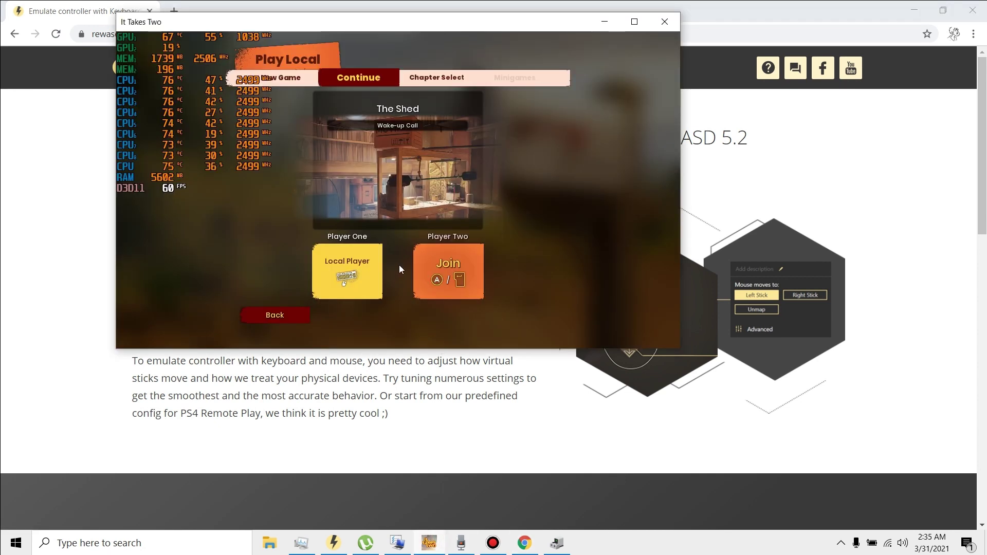
left_click(564, 547)
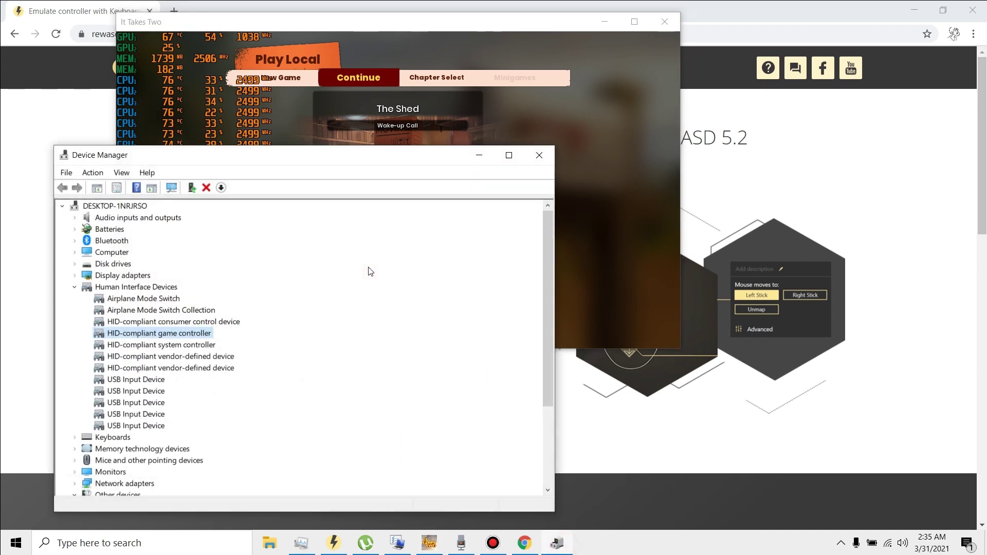
left_click(395, 109)
left_click(123, 351)
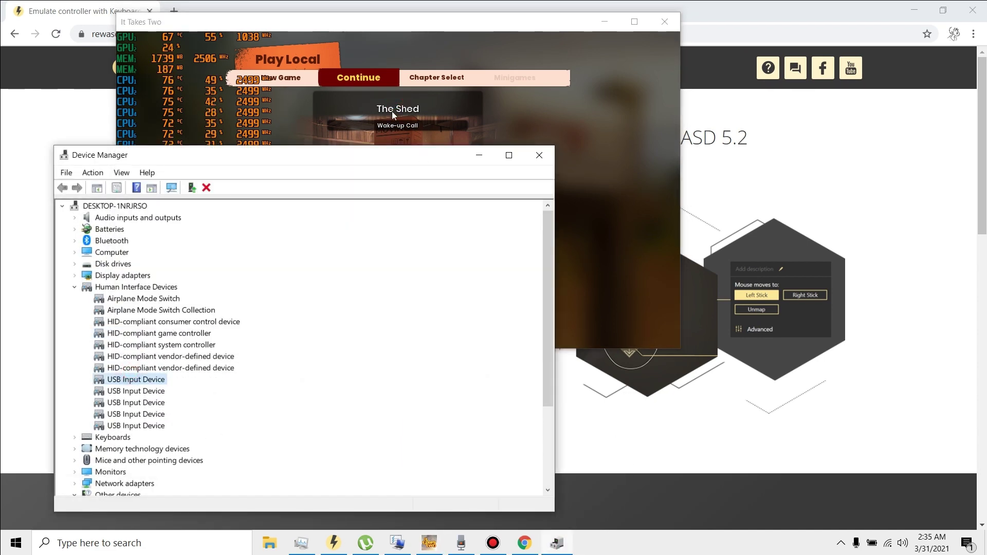
left_click(461, 100)
Highlight the reWASD 5.2 page heading, then minimize Chrome and bring Device Manager forward
left_click(754, 157)
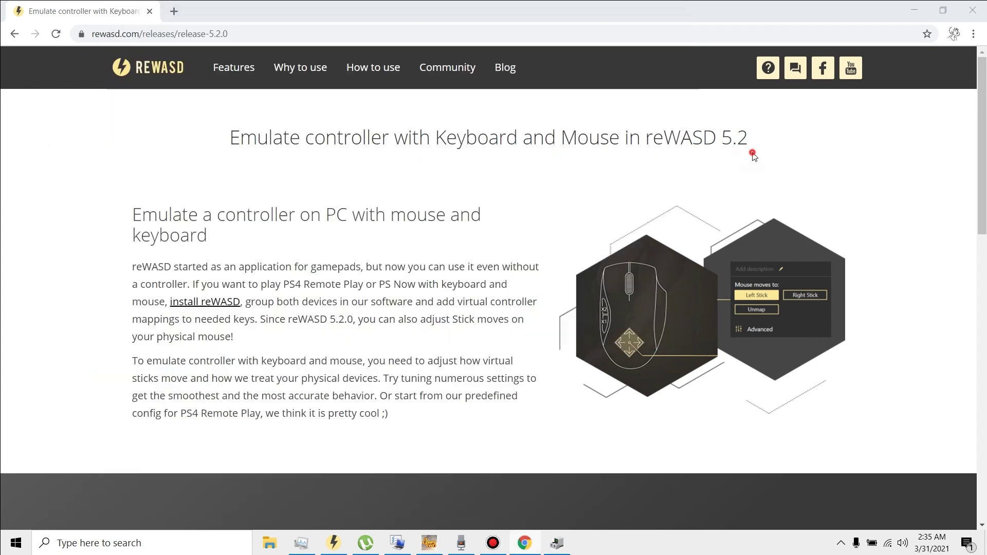
left_click_drag(135, 215, 427, 216)
left_click(360, 262)
left_click(914, 10)
left_click(193, 380)
Inspect the HID-compliant game controller's driver details, then minimize Device Manager and bring reWASD forward
double_click(147, 335)
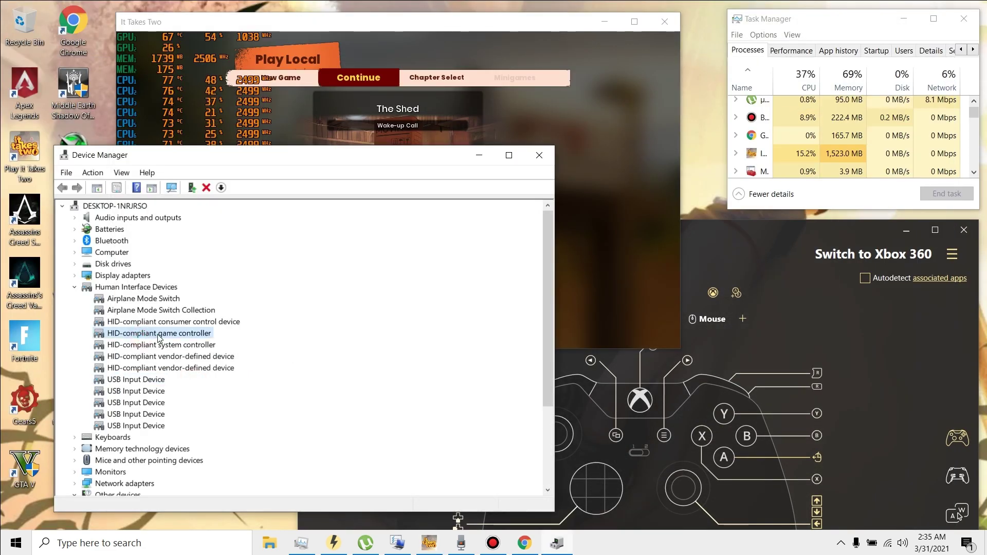
left_click(225, 214)
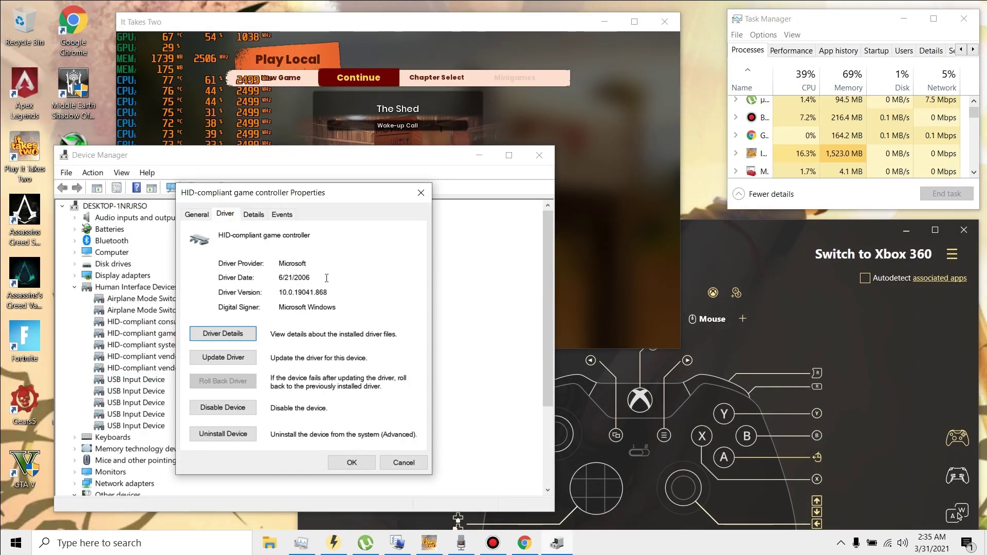
left_click_drag(310, 279, 280, 279)
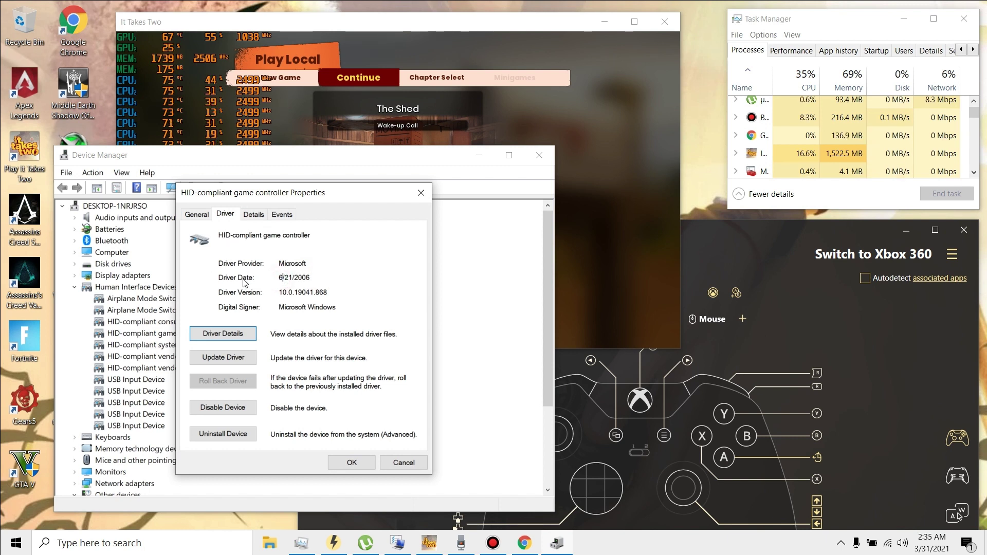
left_click(421, 194)
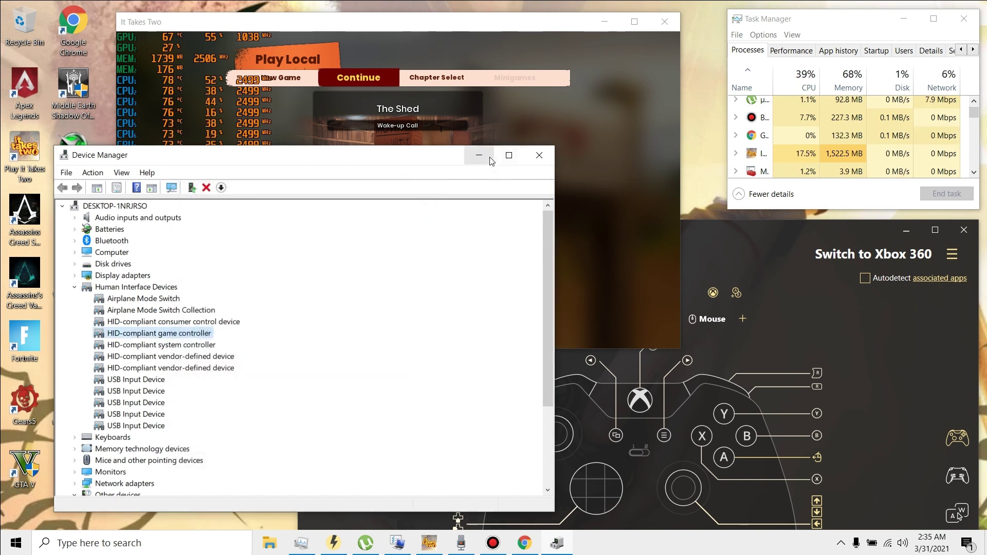
left_click(479, 155)
left_click(846, 311)
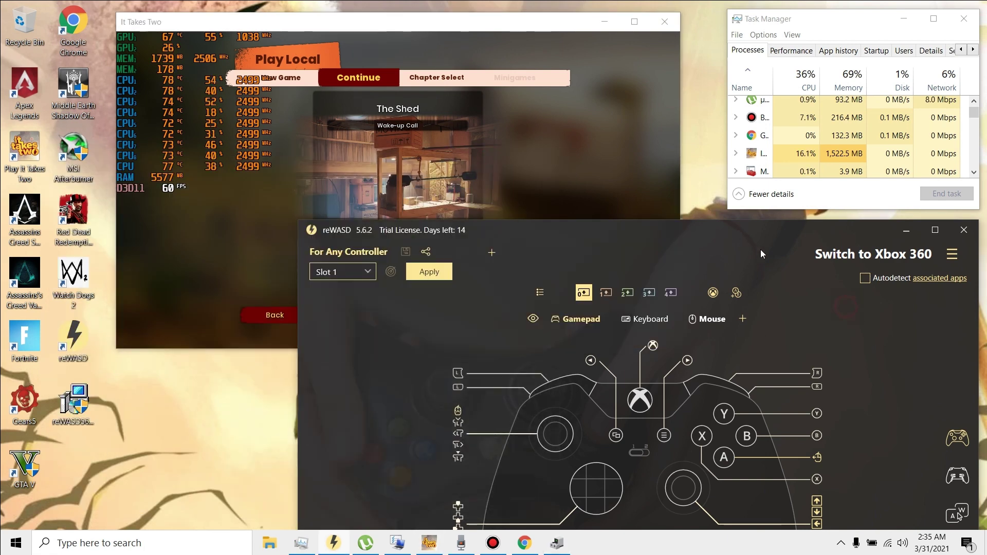
Rearrange the reWASD and game windows, then open reWASD's saved config list
left_click(841, 543)
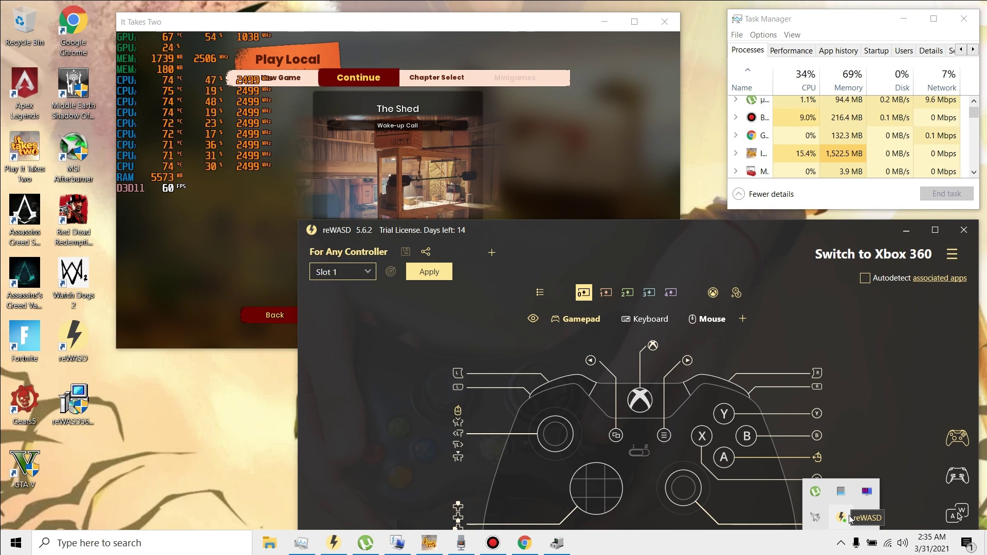
left_click_drag(550, 233, 552, 236)
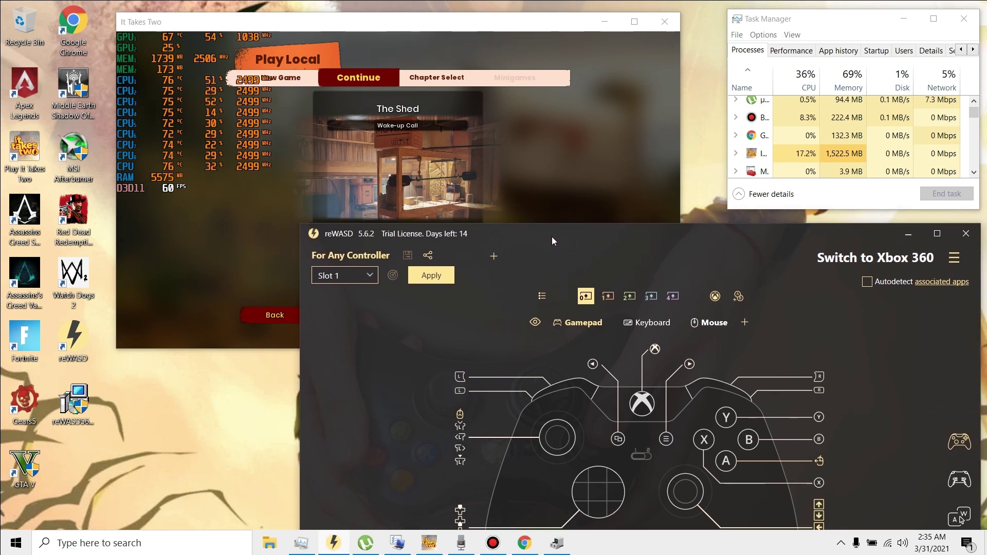
left_click(277, 179)
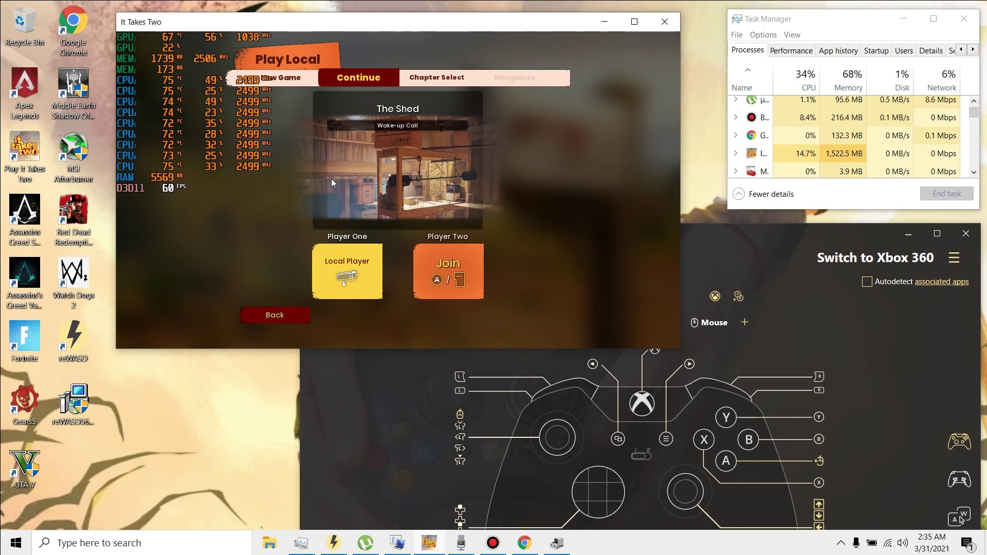
left_click(769, 253)
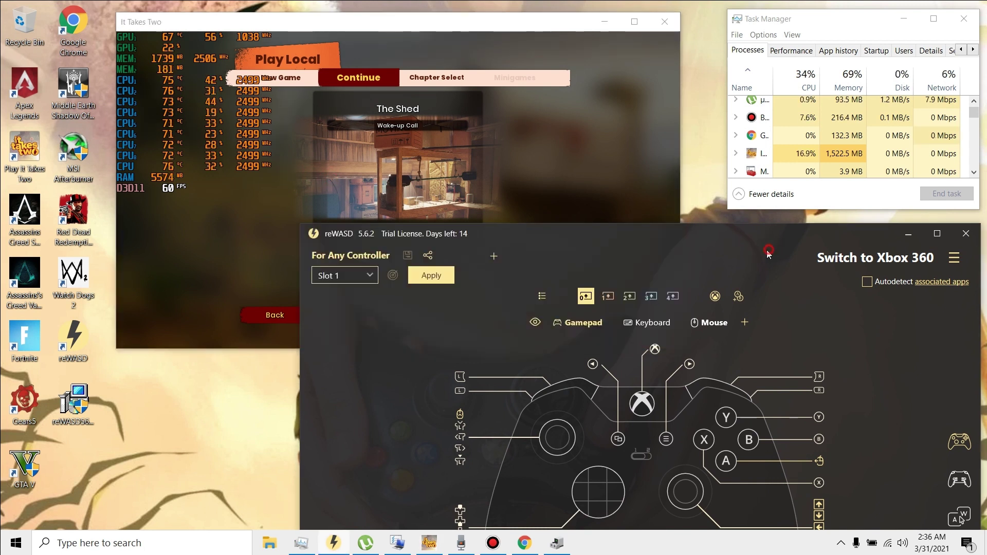
left_click(954, 259)
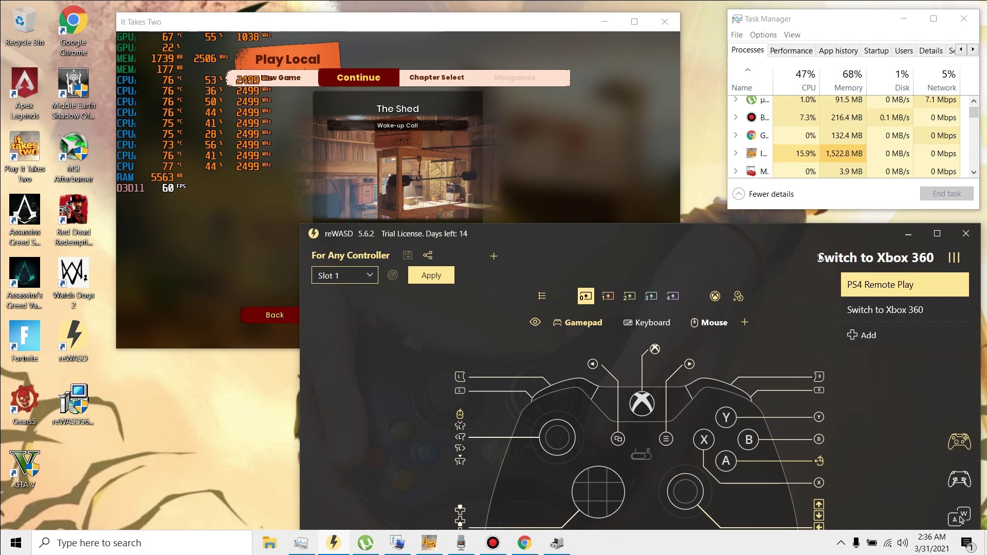
Apply the PS4 Remote Play config, reposition reWASD, and join Player Two on the gamepad
left_click(848, 285)
left_click_drag(800, 238, 790, 110)
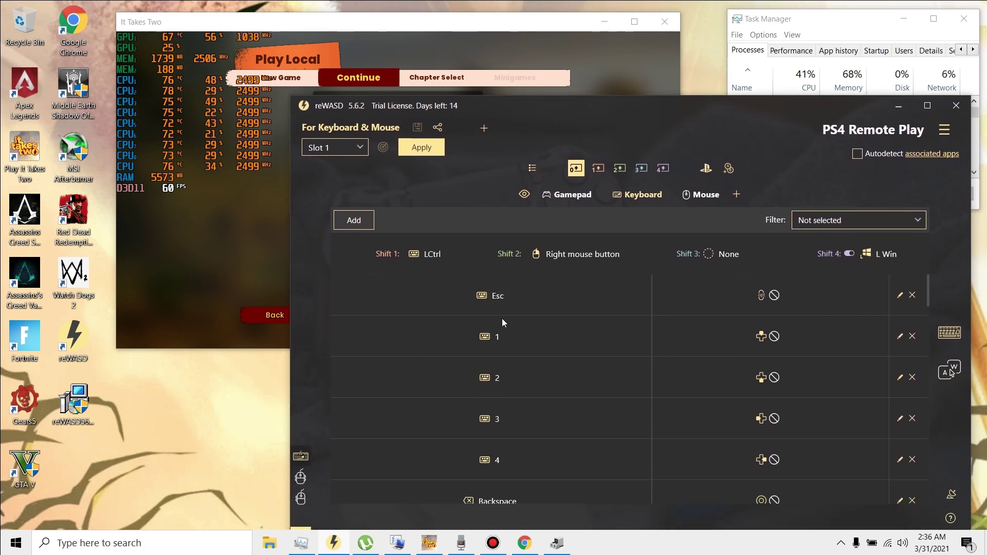
left_click_drag(674, 109, 669, 126)
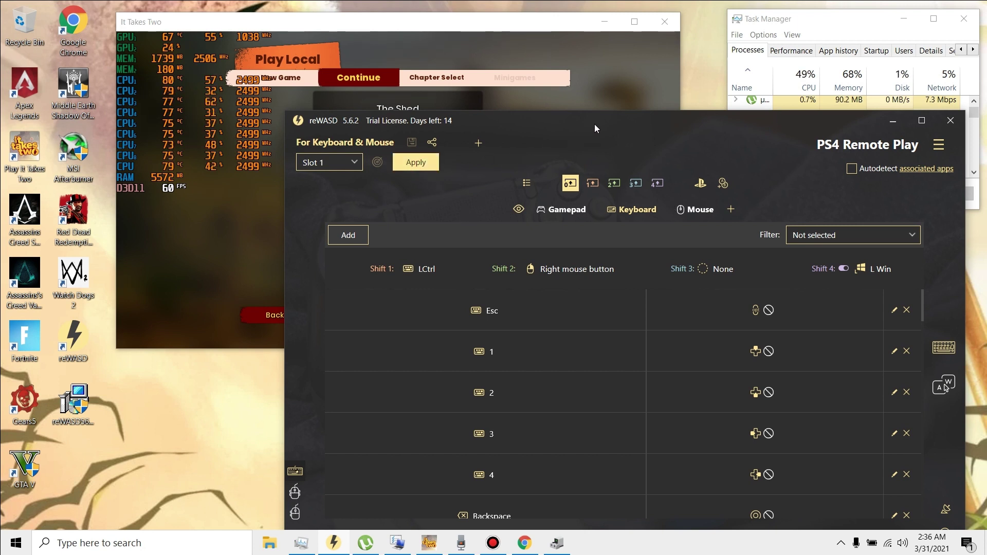
left_click_drag(598, 131, 614, 253)
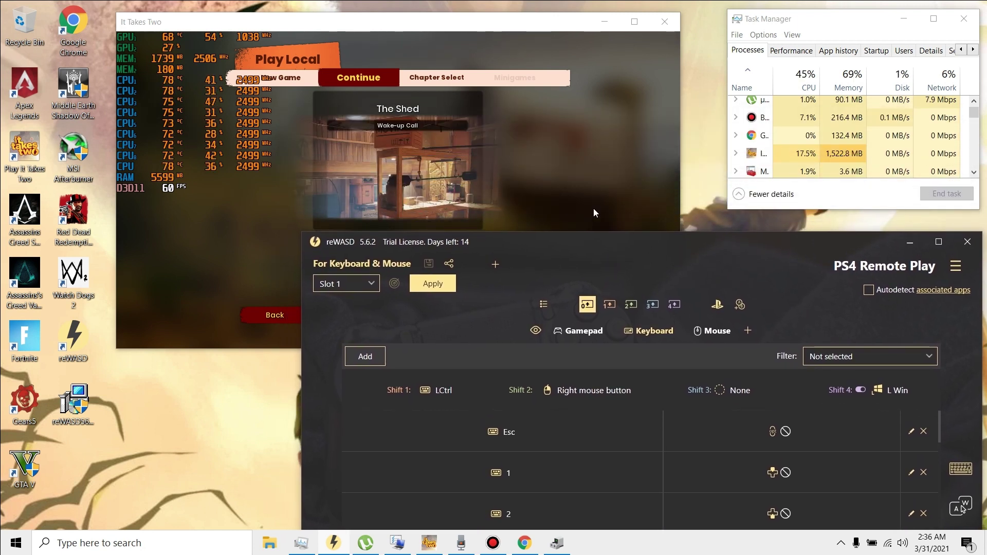
left_click(546, 152)
left_click(471, 252)
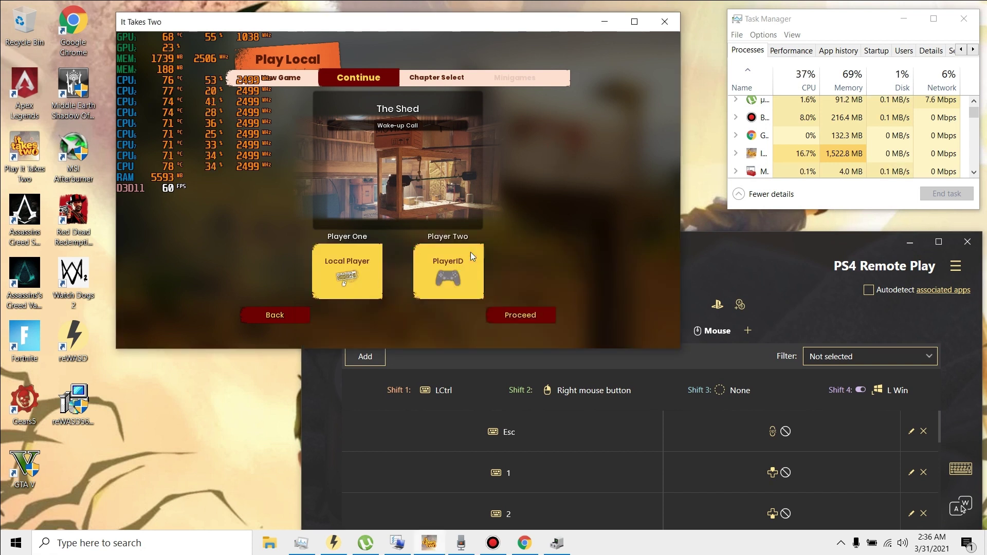
Give the keyboard player the left character and the gamepad player the right, start, then pause
left_click(500, 312)
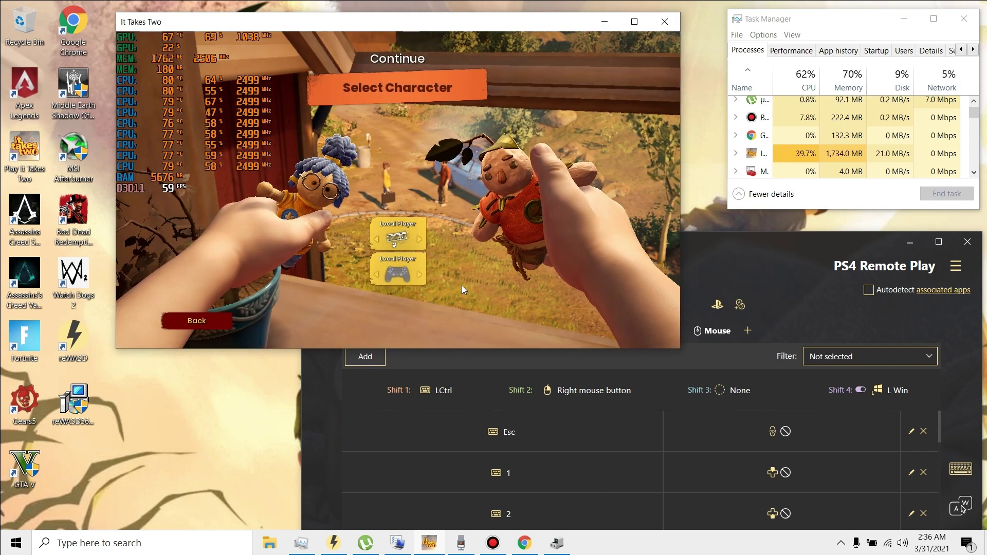
left_click(379, 238)
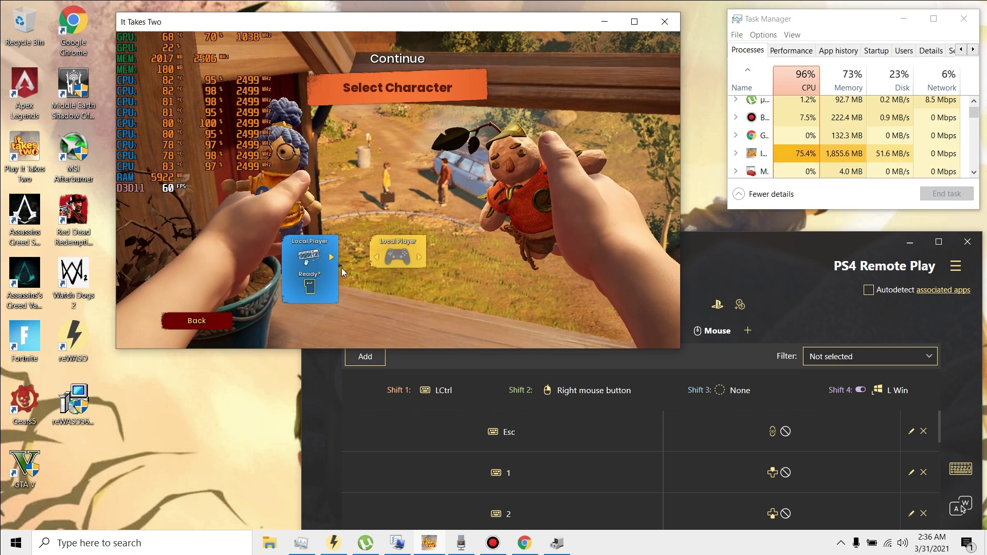
left_click(420, 257)
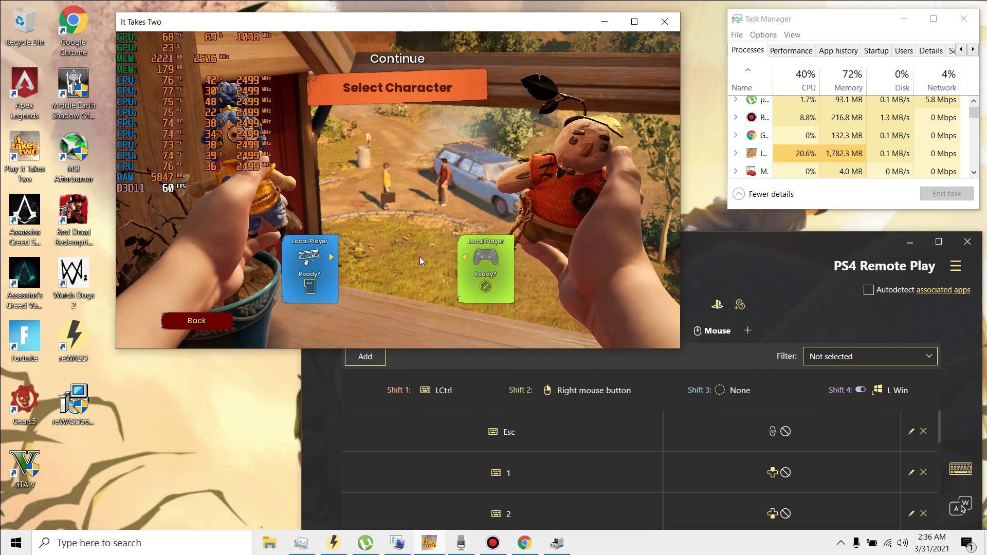
key("Return")
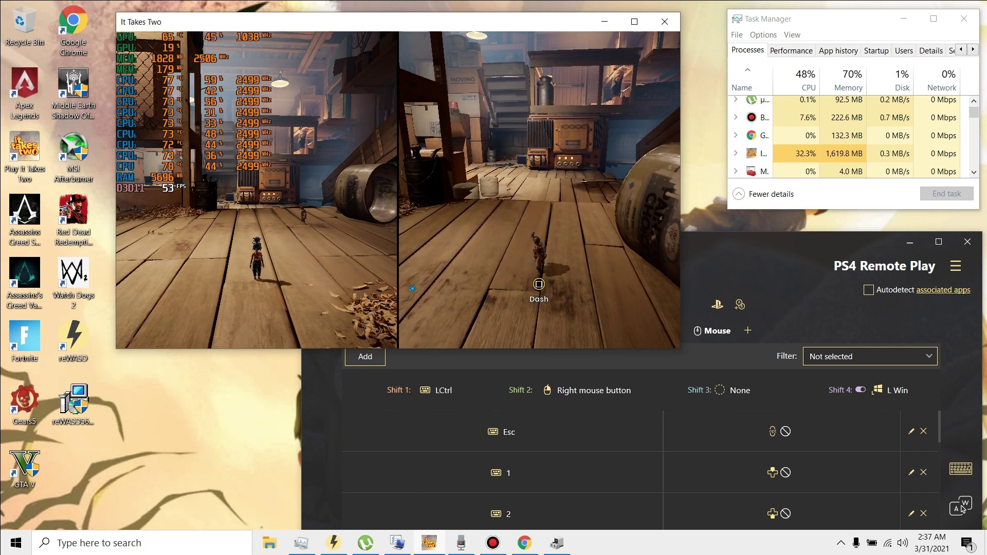
key("Escape")
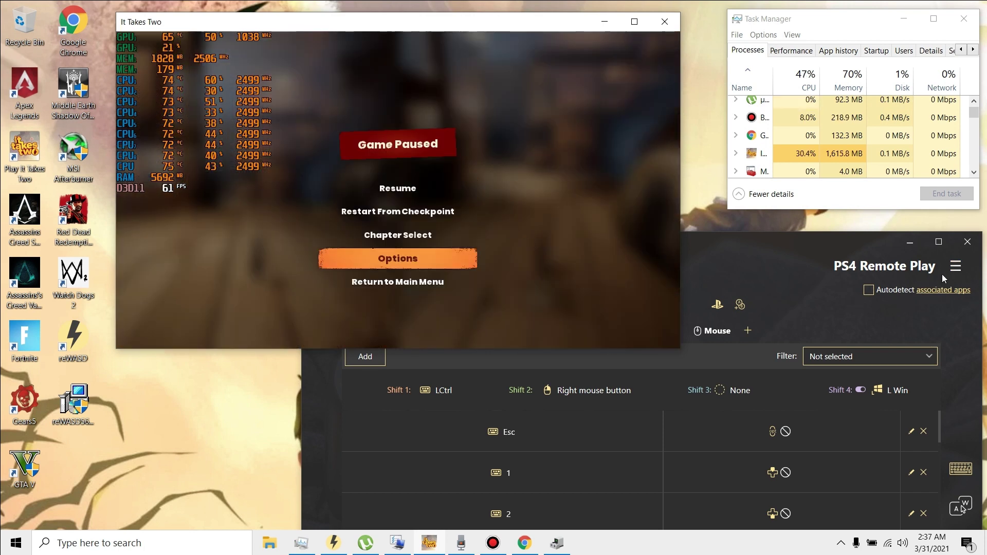
Select and apply the Switch to Xbox 360 profile, then click back into the game
left_click(955, 266)
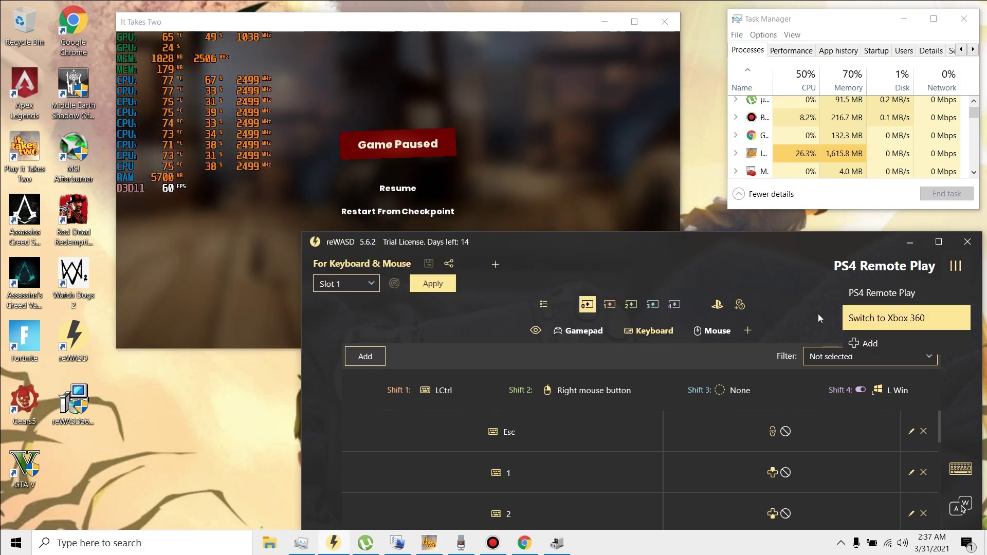
left_click_drag(811, 245, 806, 197)
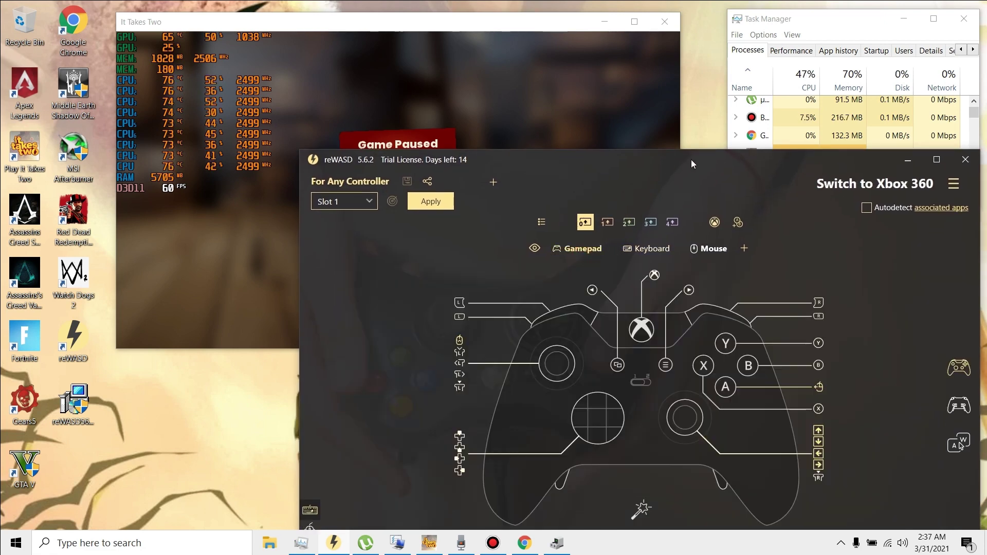
left_click_drag(691, 160, 704, 263)
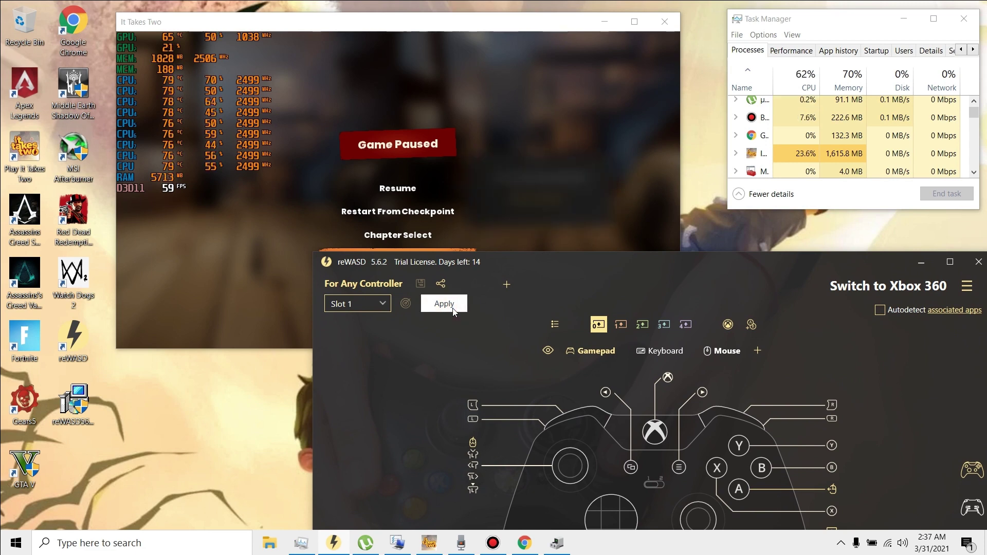
left_click(453, 311)
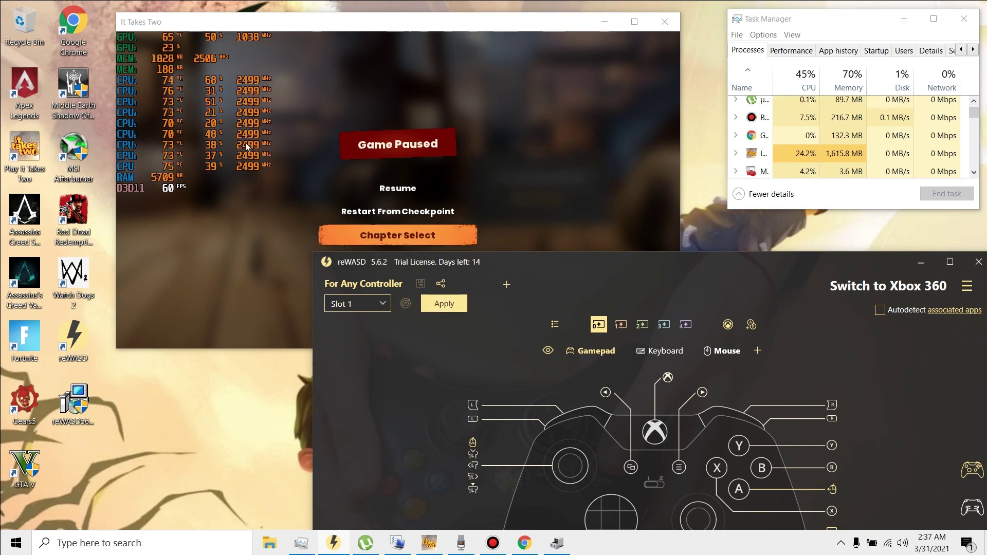
left_click(399, 234)
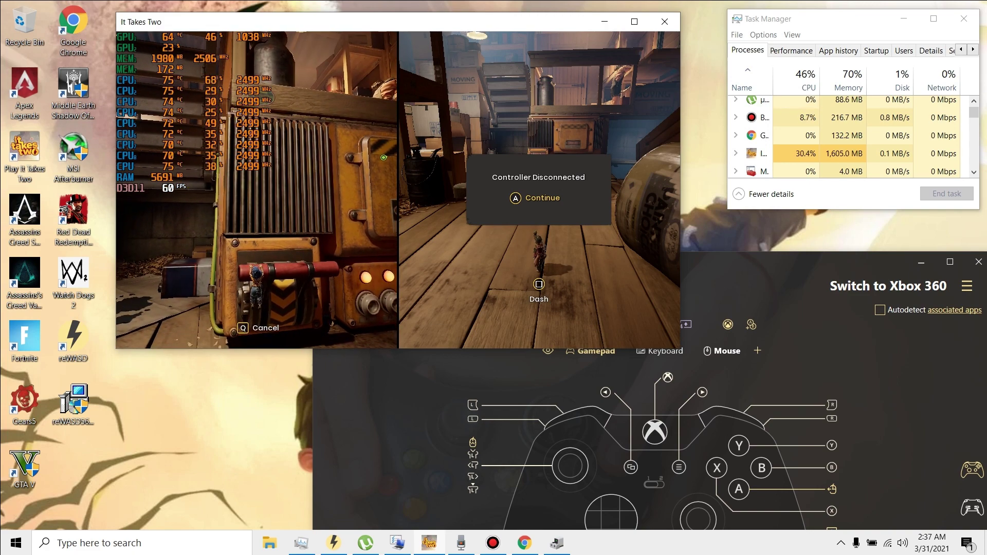
Pause the game with Esc and open reWASD's profile list
key("Escape")
left_click(708, 353)
Load the PS4 Remote Play profile and unpause the game with Esc
left_click(967, 287)
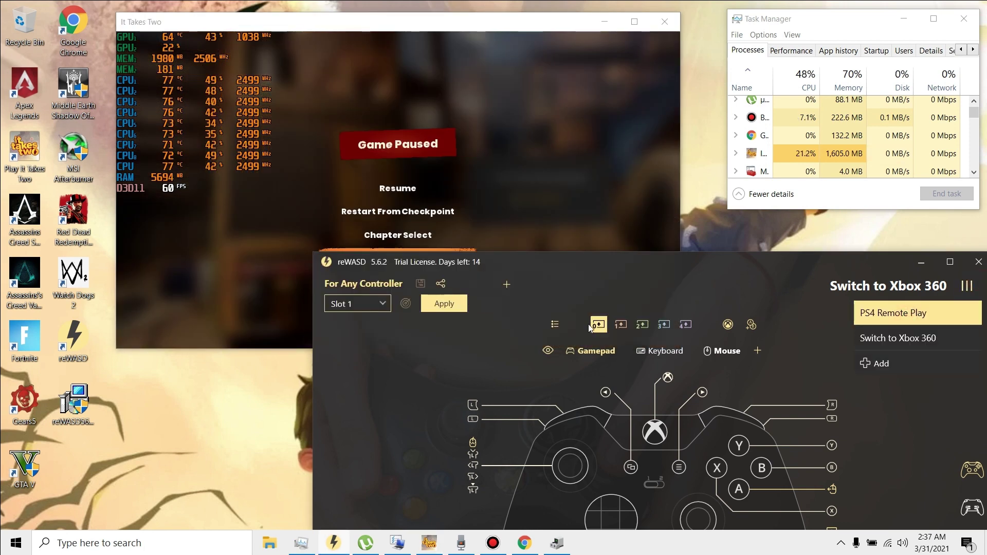
left_click(940, 313)
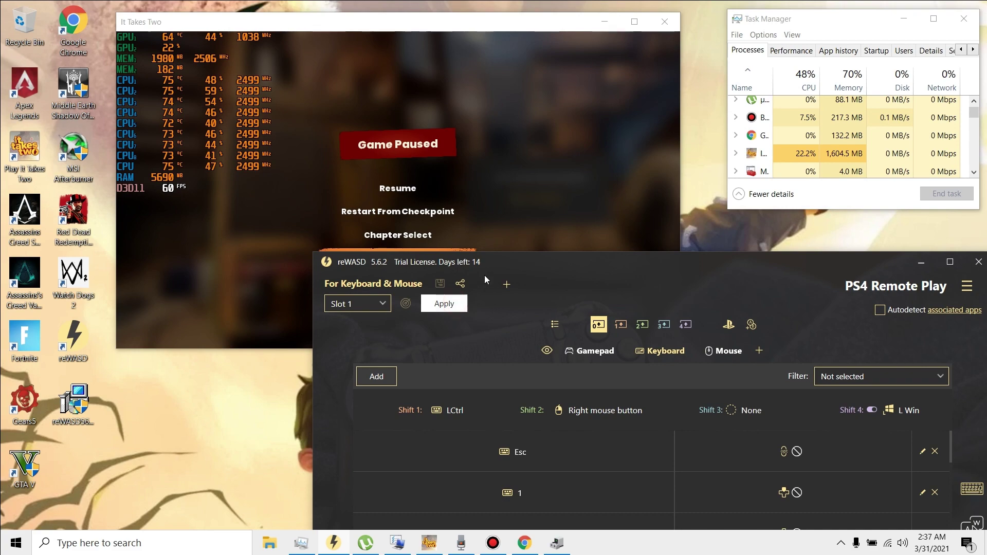
left_click(556, 137)
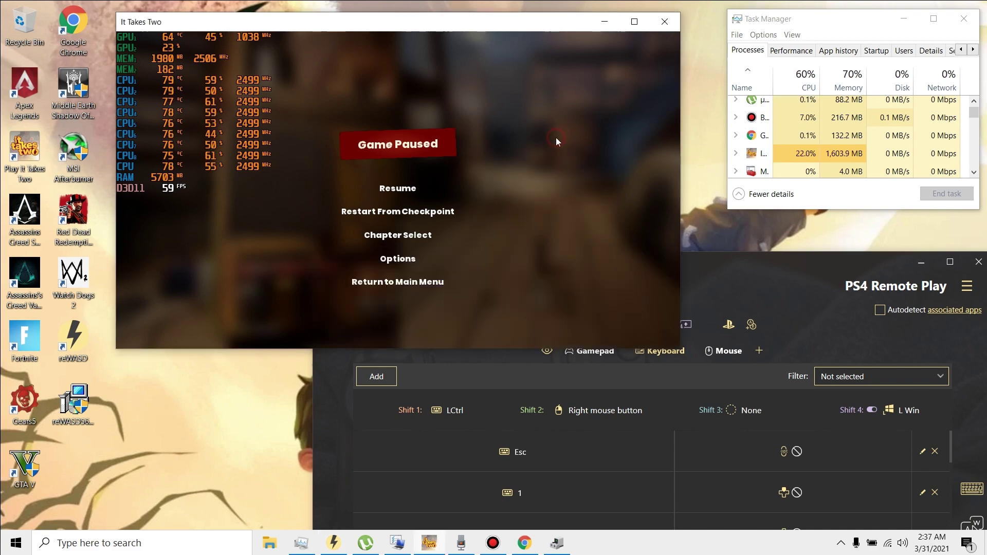
key("Escape")
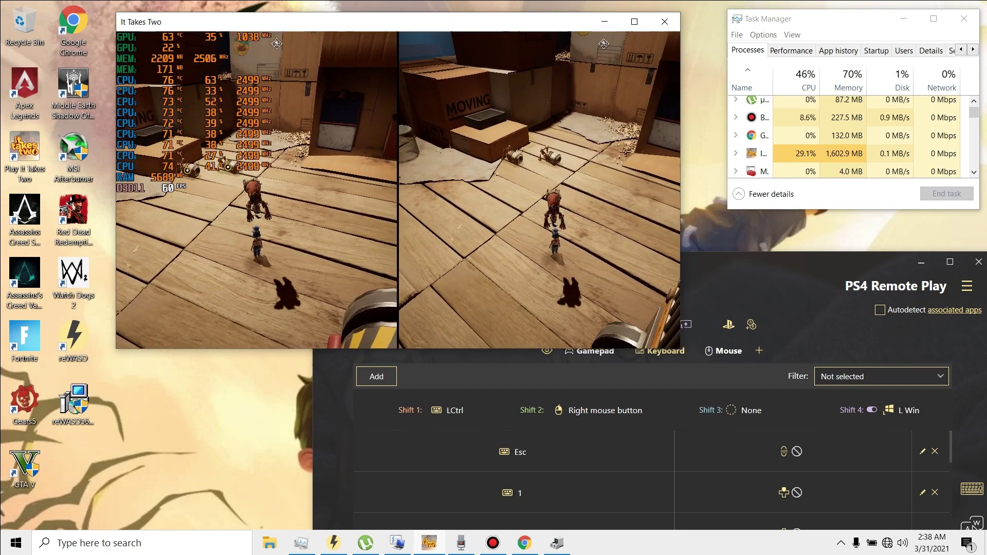
Pause the game, select and apply the Switch to Xbox 360 profile, and return to play
key("Escape")
left_click(873, 323)
left_click(966, 286)
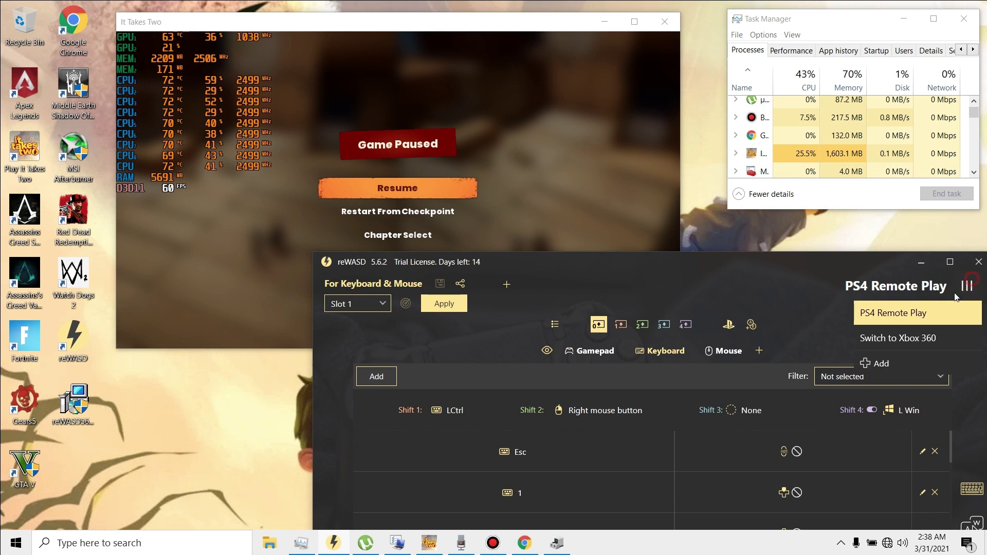
left_click(909, 330)
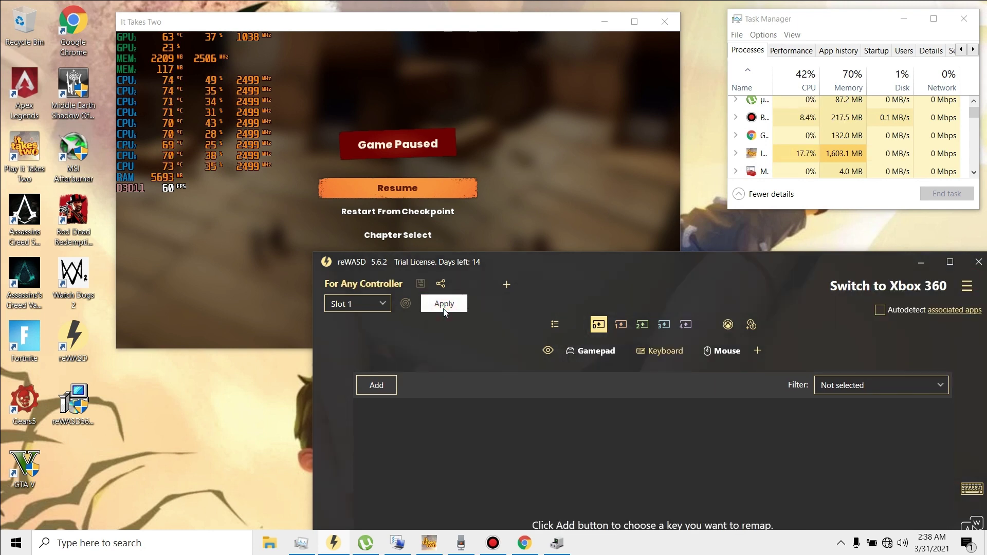
left_click(580, 353)
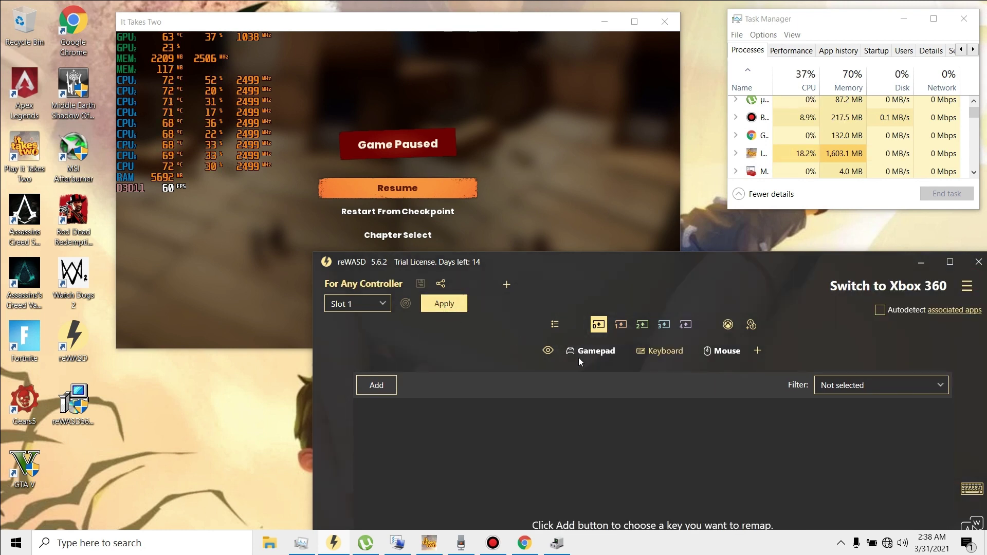
left_click(461, 309)
left_click(597, 136)
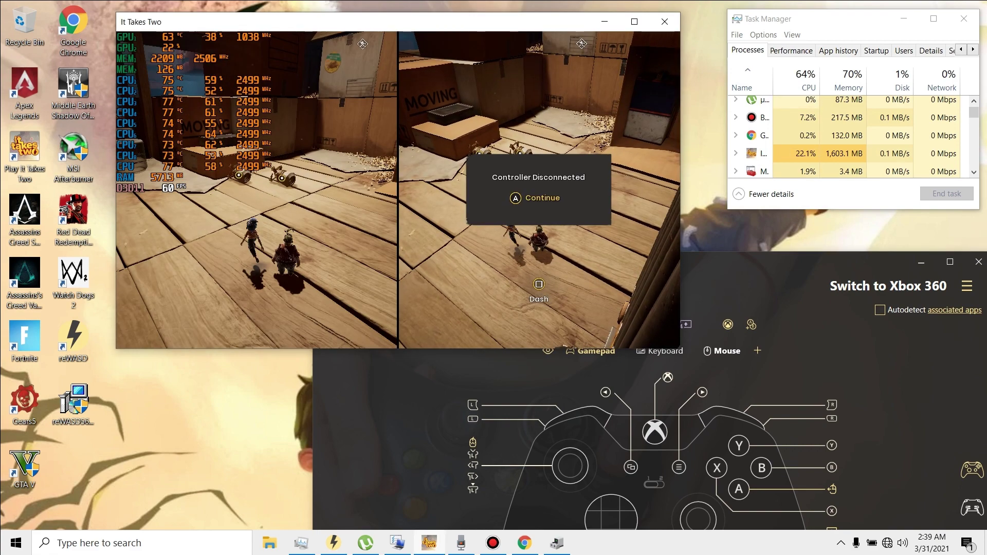
Climb onto a box, jump, then run the left character toward the MOVING boxes
key("w")
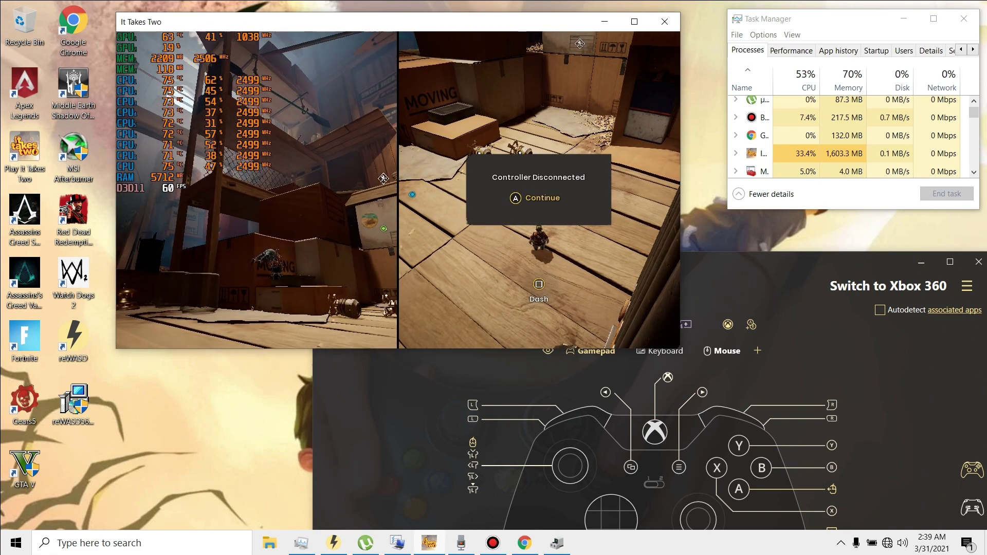
key("space")
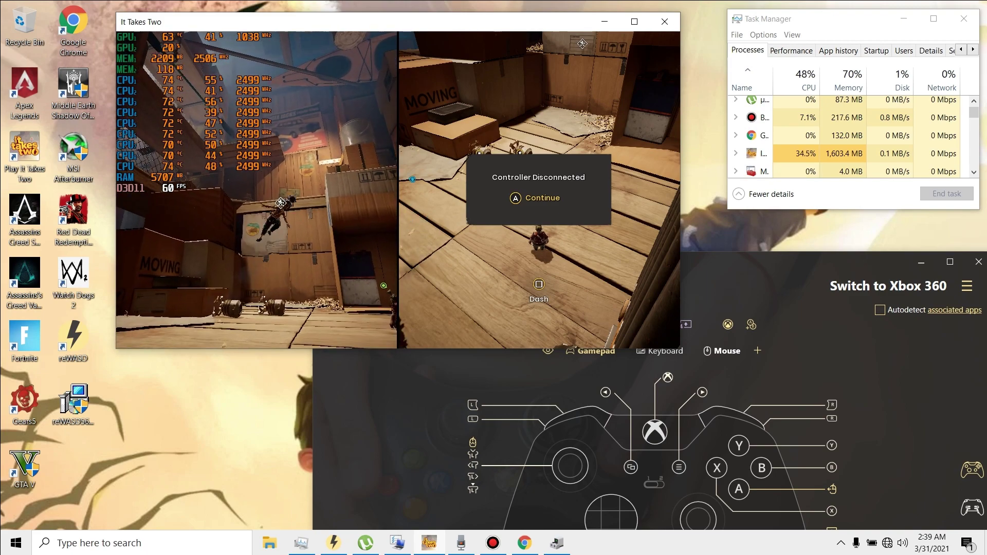
key("w")
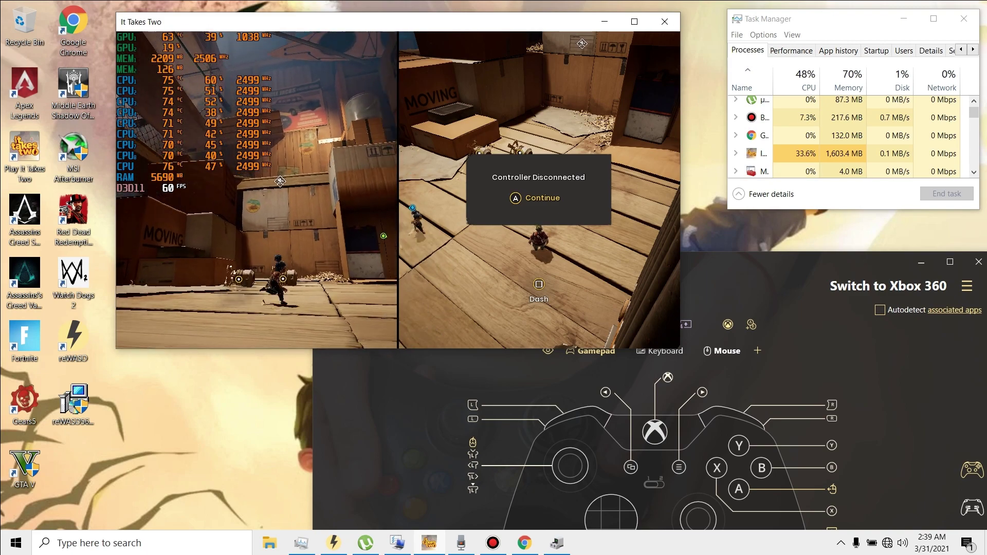
key("w")
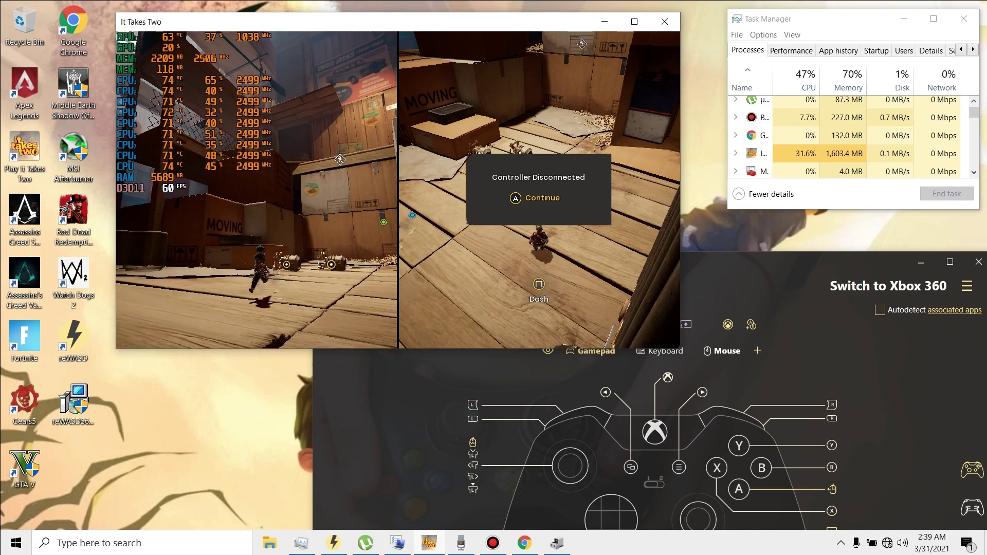
key("w")
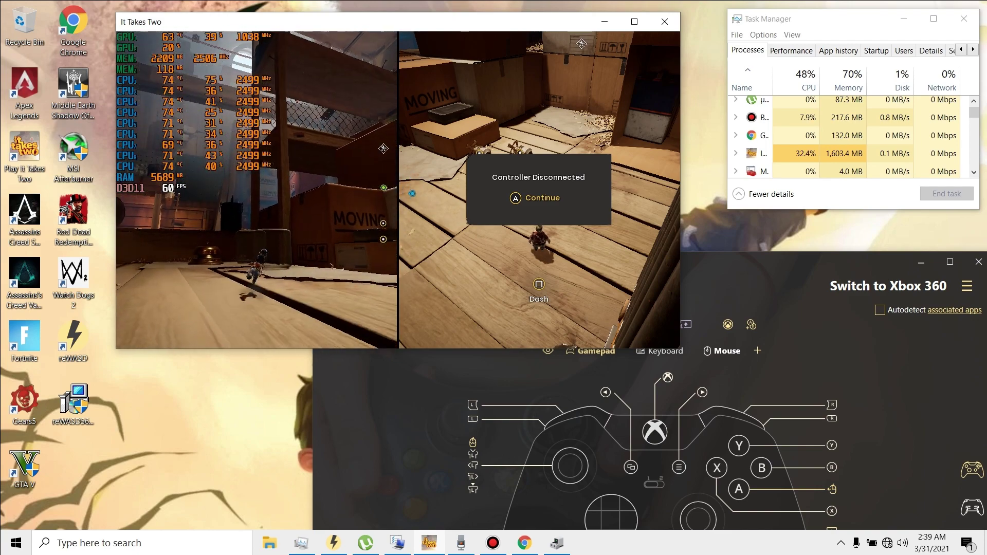
key("w")
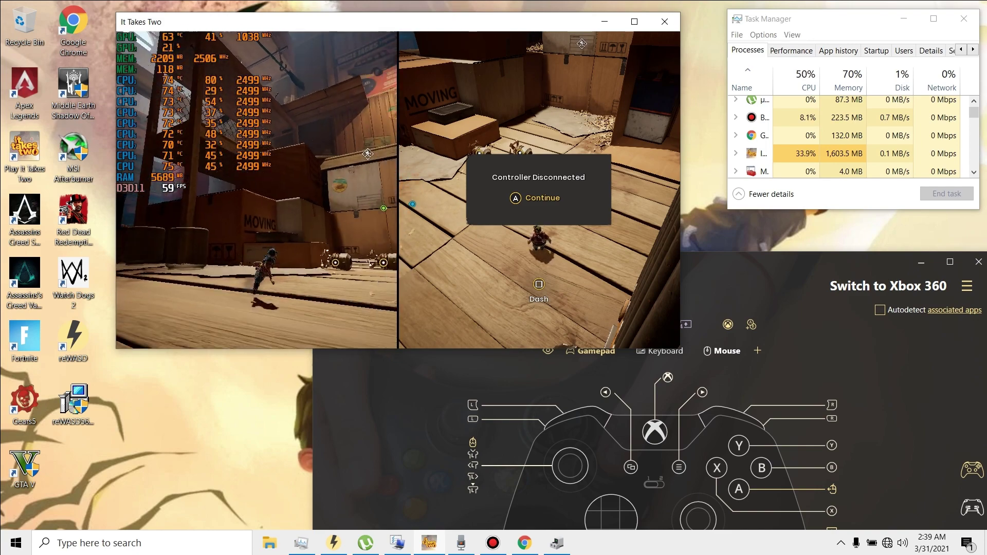
Circle right around the MOVING boxes, jumping twice, then dash toward the foreground
key("w")
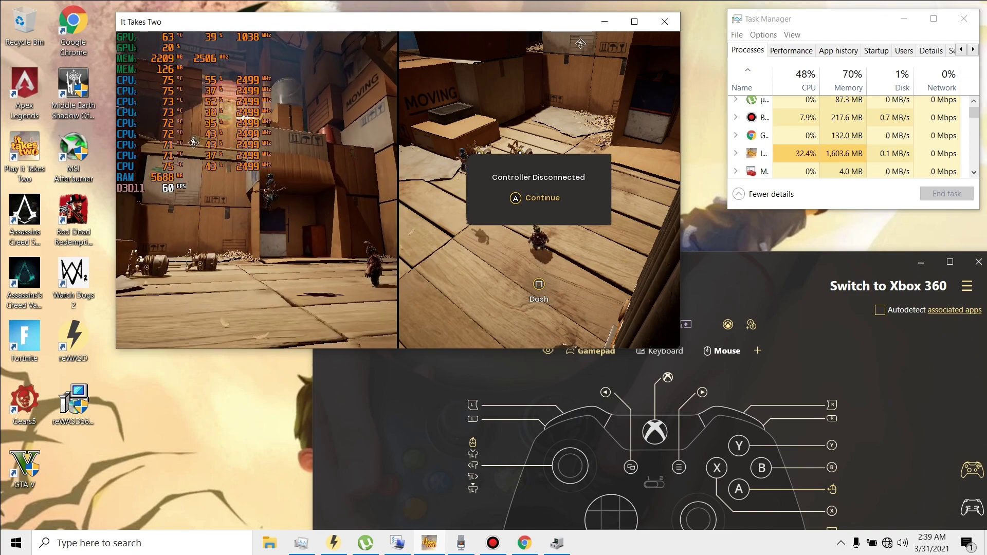
key("w")
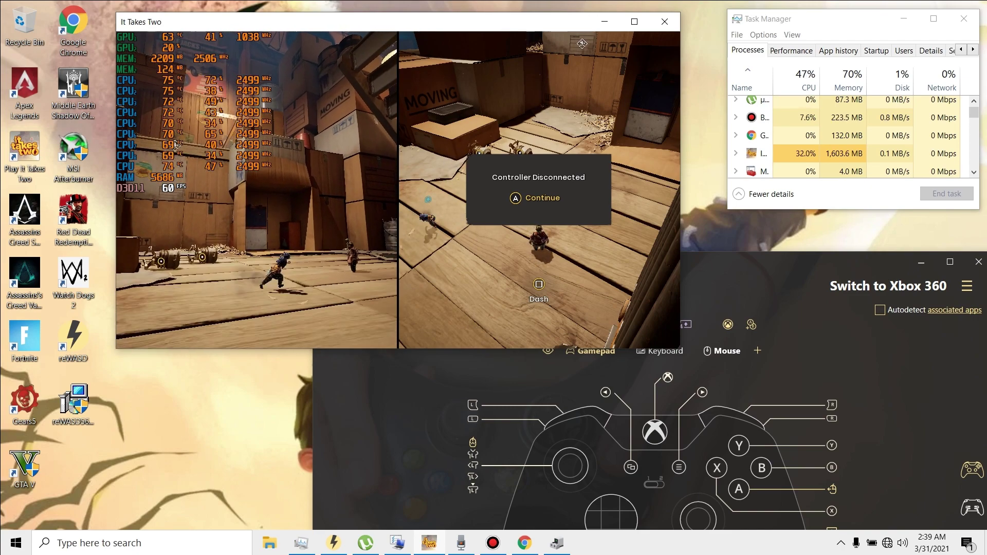
key("w")
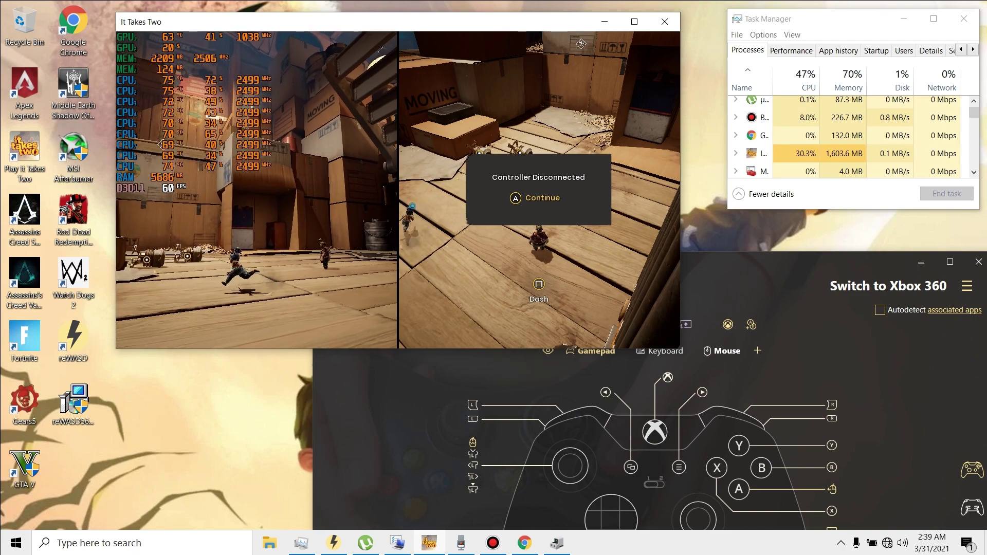
key("space")
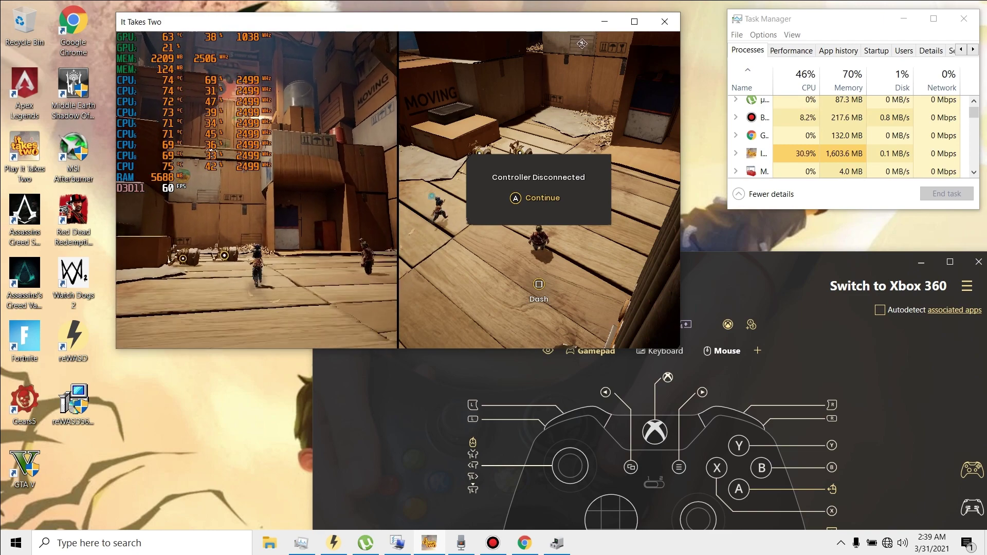
key("space")
key("w")
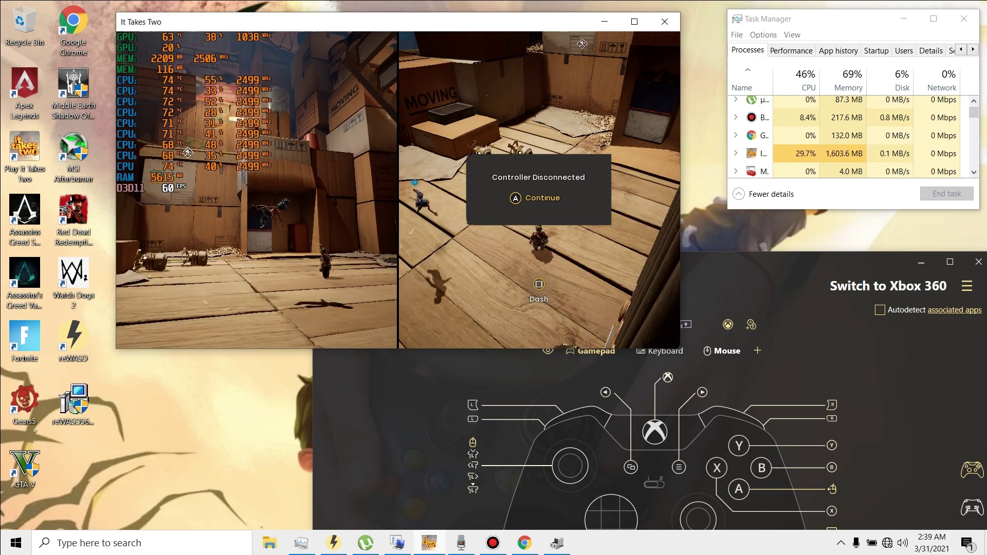
key("w")
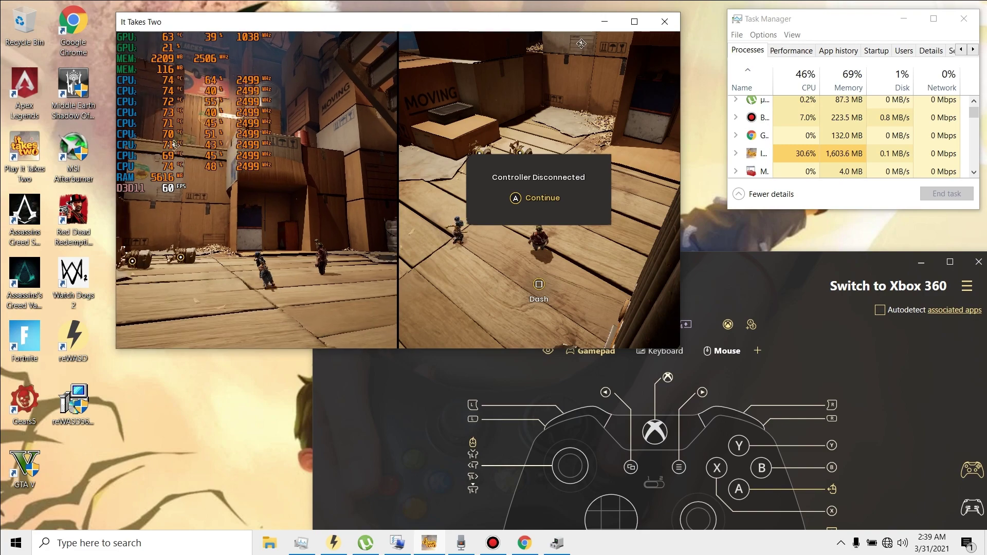